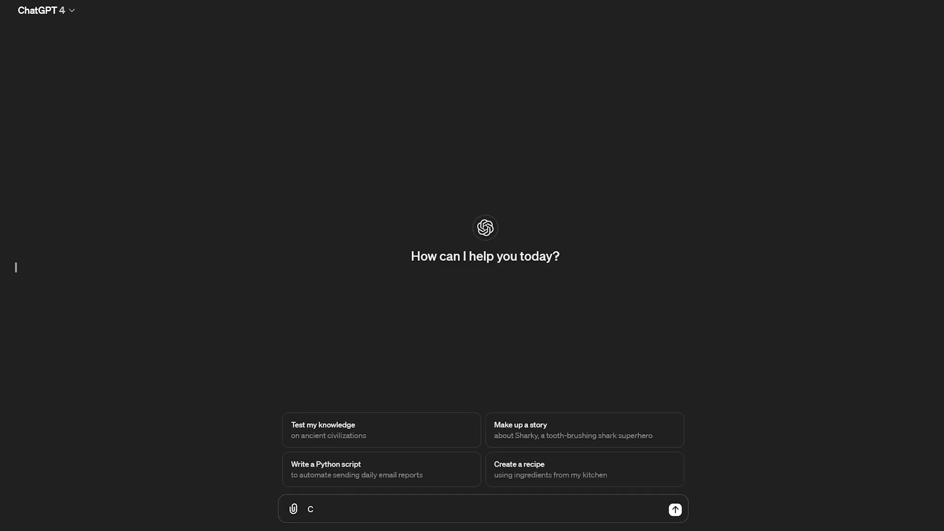
Step: Ask ChatGPT for a tasty Blender donut with detailed shaders, colourful sprinkles, lights and camera
text(reate a tasty donut in the 3D software blender. Create detailed shaders f)
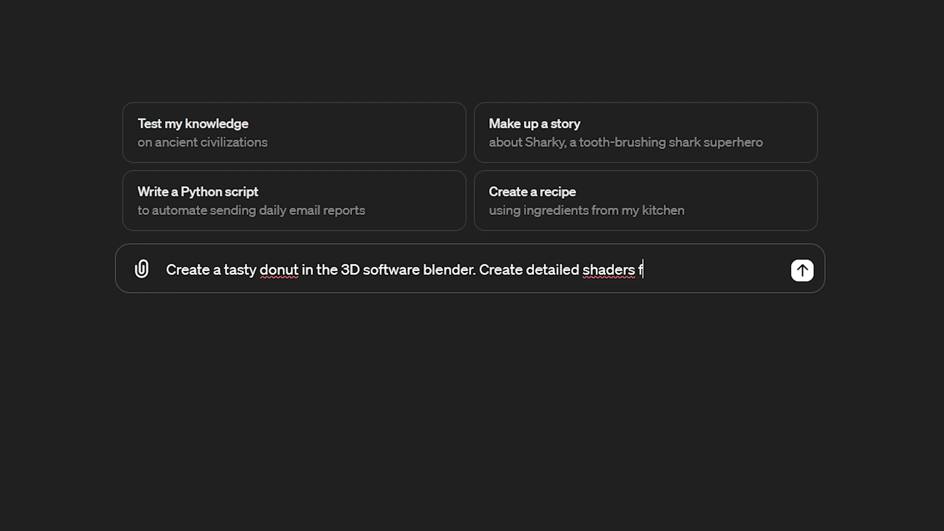
text(ts and add colorful sprinkles. Add lights and set up a camera!)
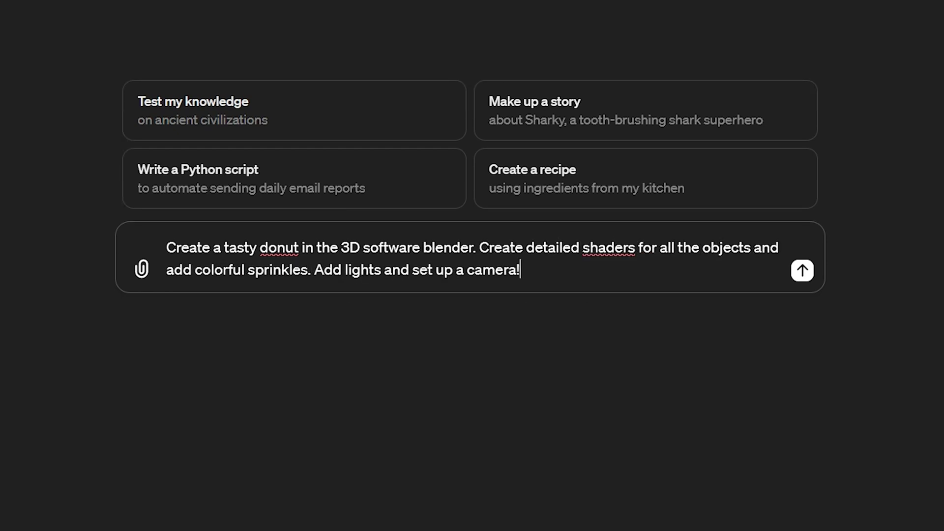
key(Return)
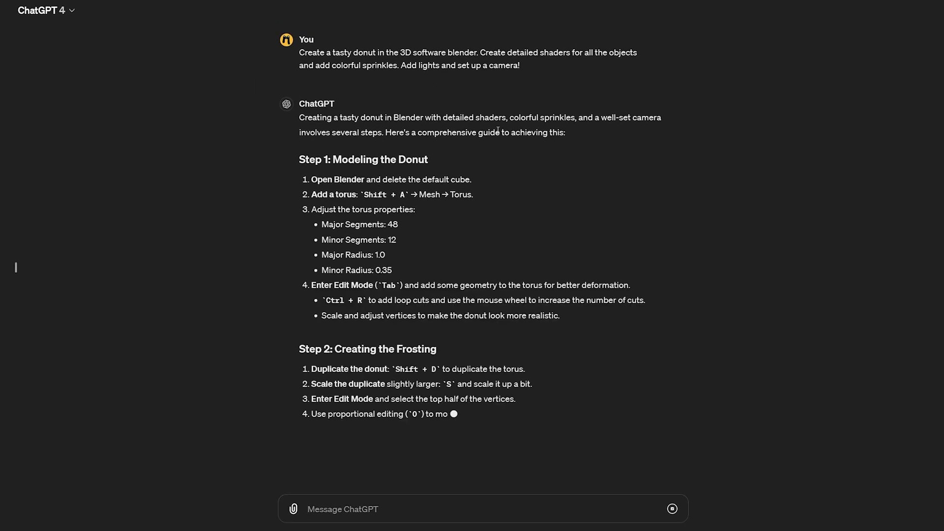
Step: Ask ChatGPT: 'Give me a python script for this donut!'
scroll(374, 232, up, 3)
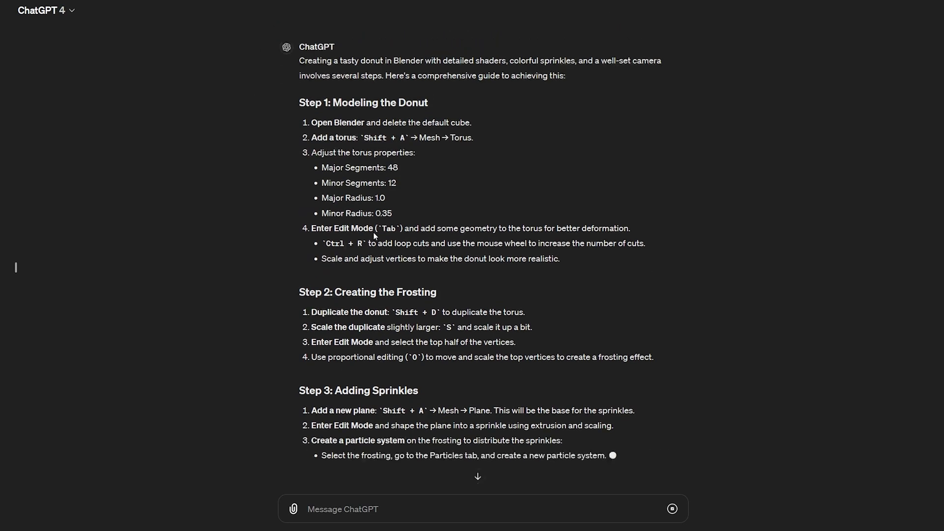
text(Give me a python script for thi)
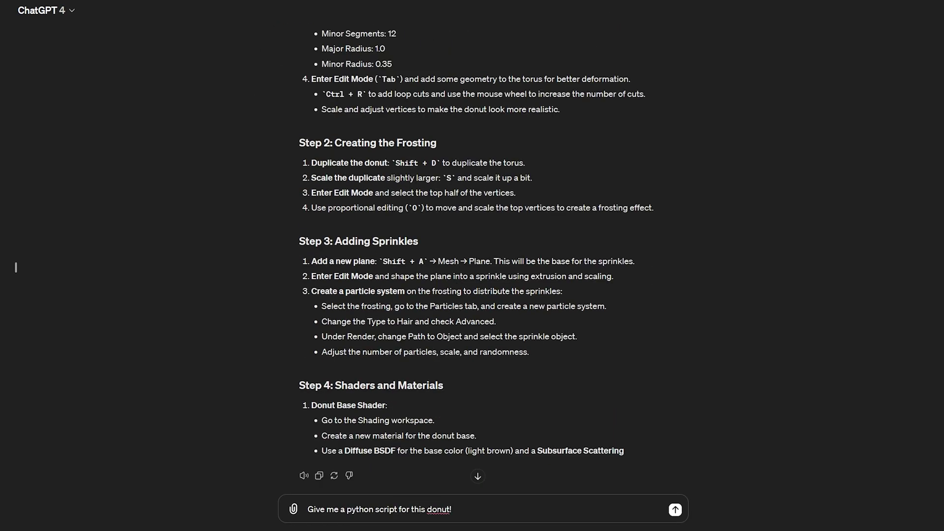
key(Return)
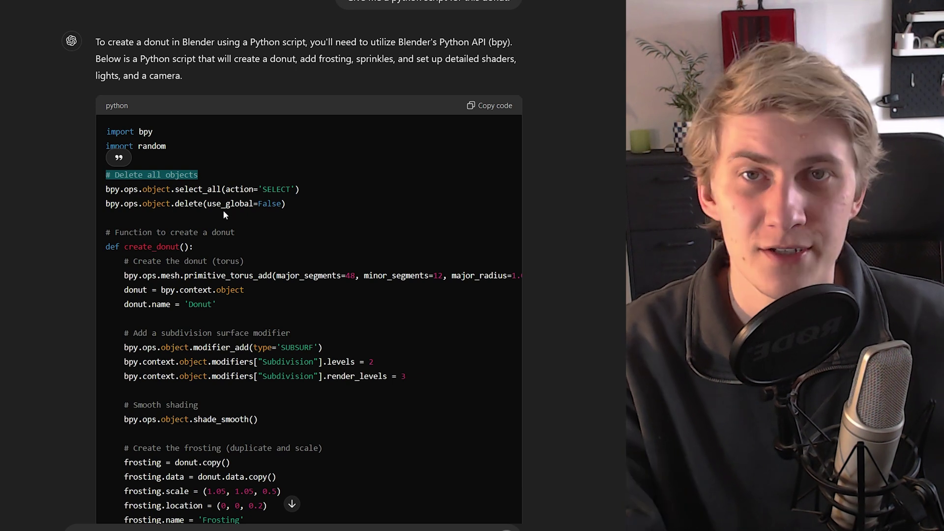
scroll(227, 203, down, 2)
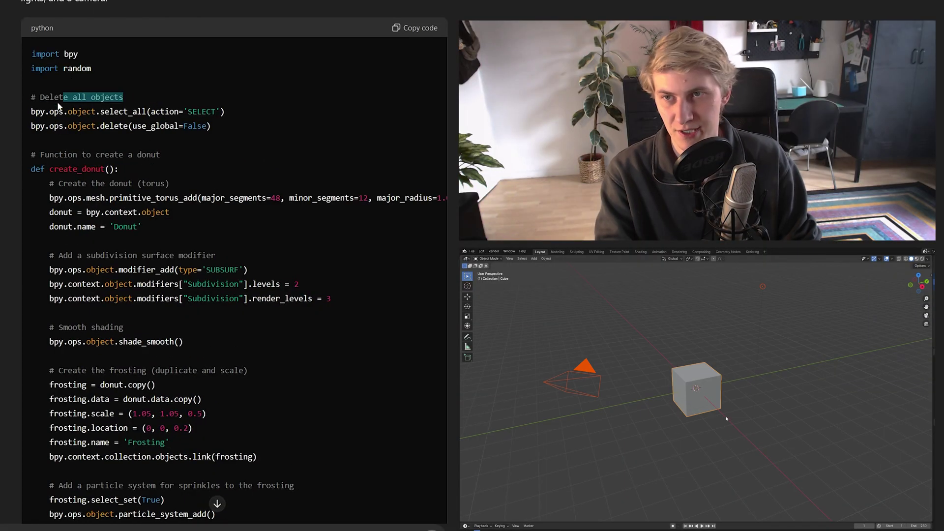
drag(175, 155, 87, 155)
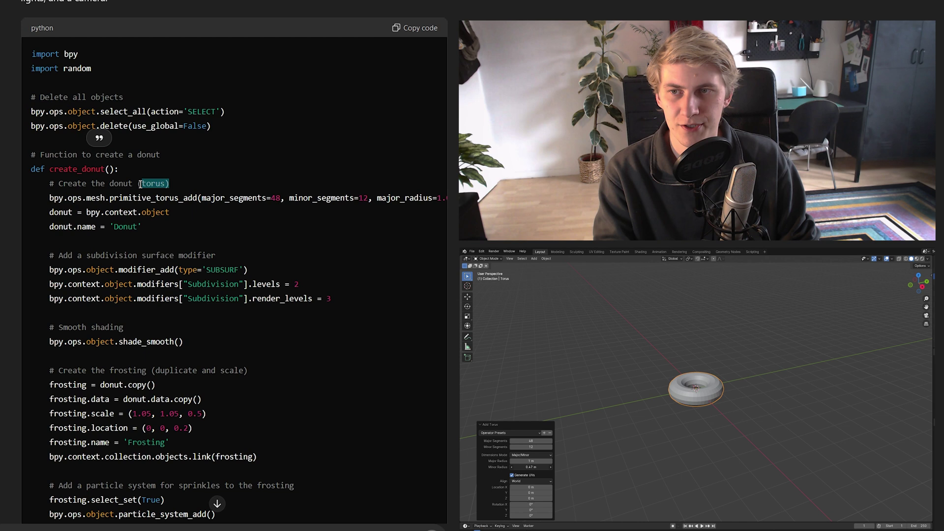
drag(168, 254, 199, 255)
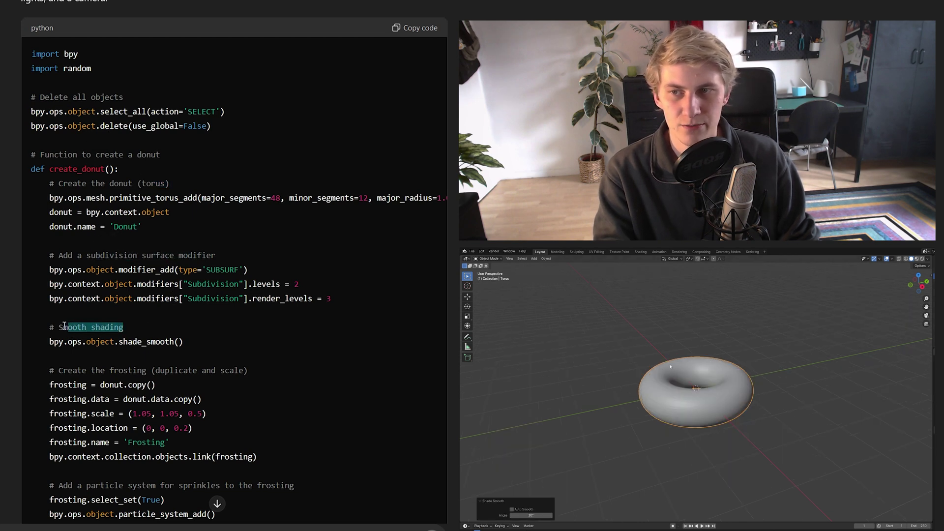
drag(64, 326, 64, 326)
scroll(98, 314, down, 2)
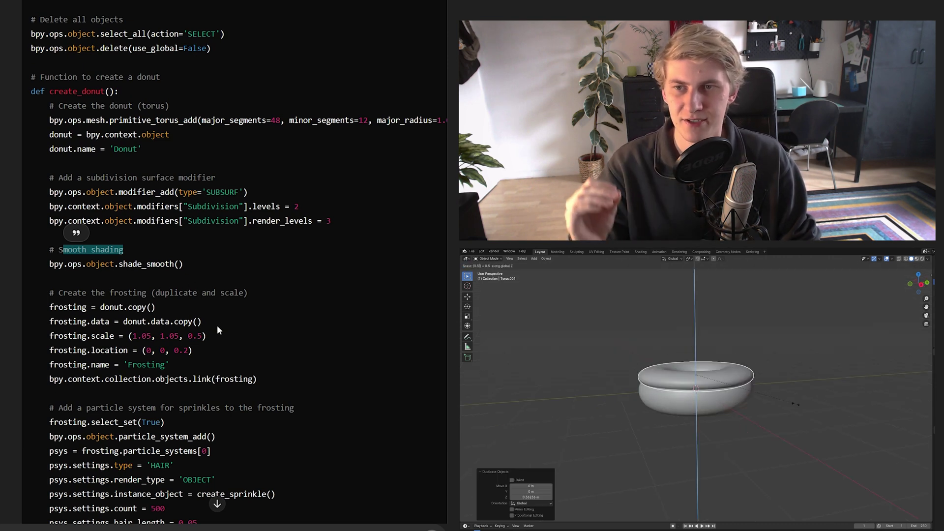
scroll(206, 311, down, 2)
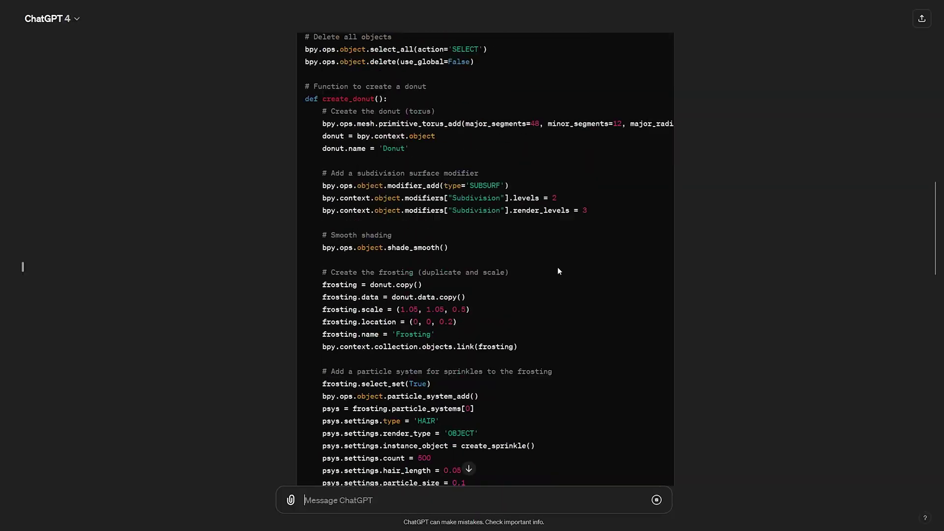
Step: Paste the donut script into the Scripting workspace and run it
scroll(558, 271, up, 5)
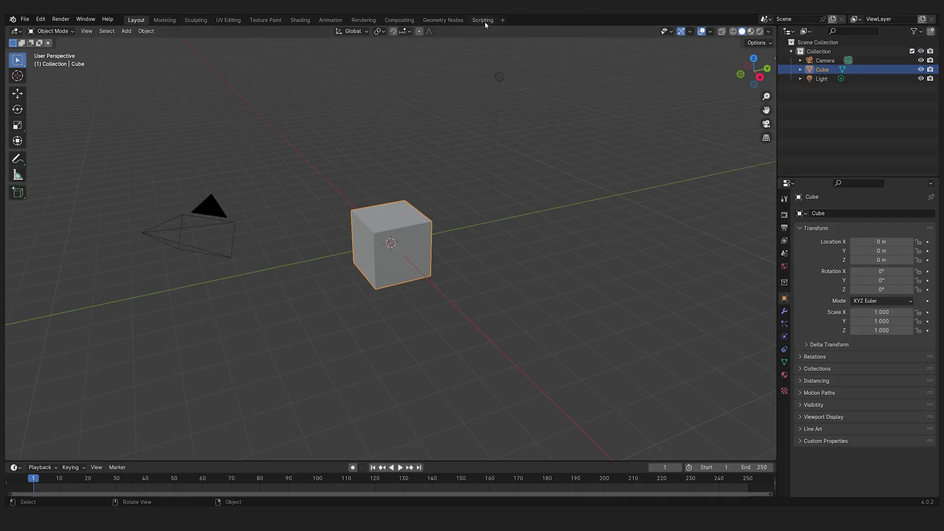
click(484, 20)
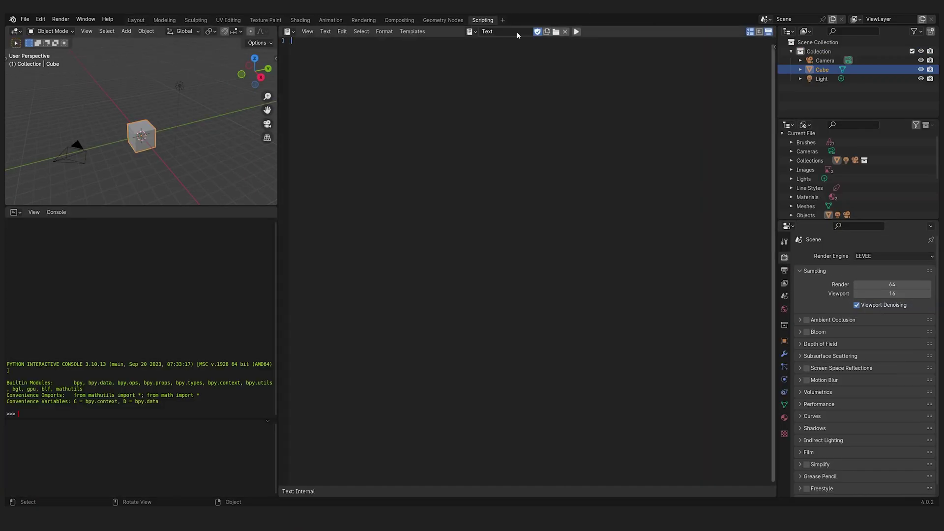
key(ctrl+v)
click(577, 32)
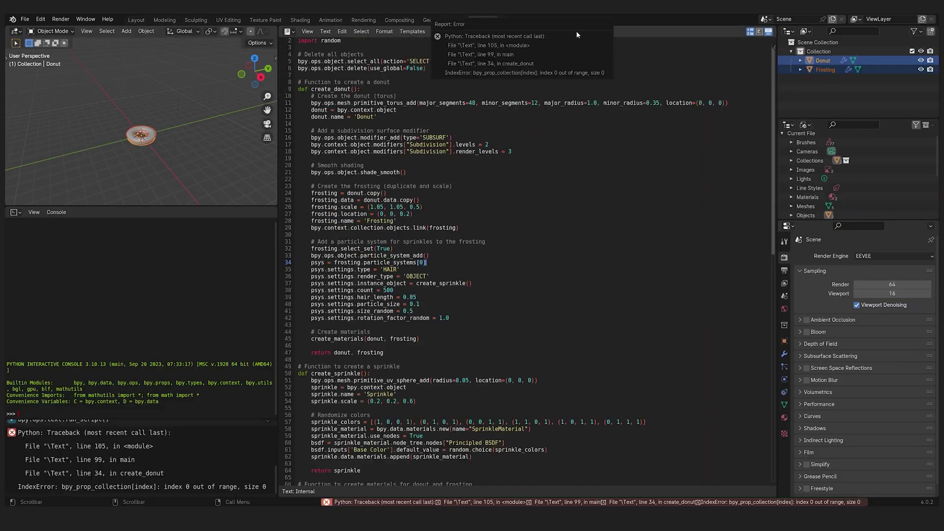
Step: Inspect the generated donut and frosting from a side view in the main layout
key(ctrl+Page_Up)
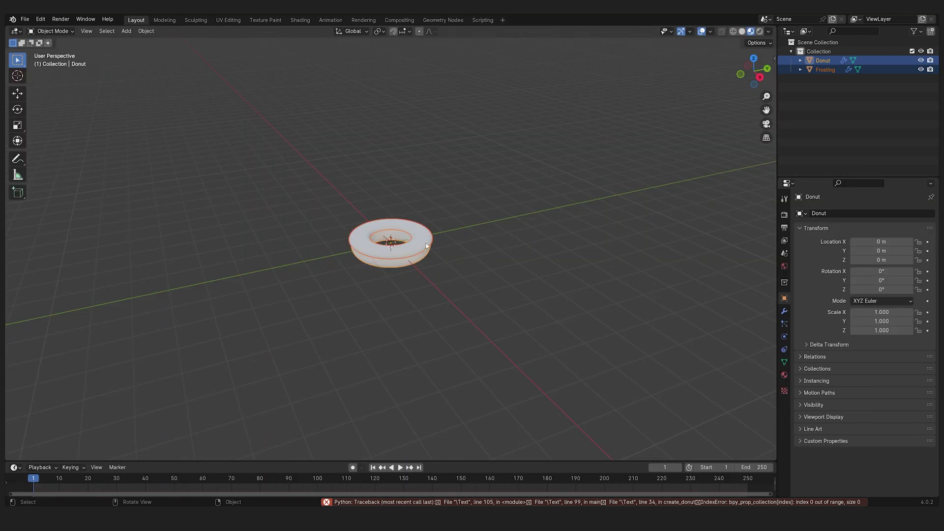
scroll(458, 230, up, 5)
middle_drag(458, 230, 531, 253)
Step: Send the script's IndexError traceback to ChatGPT for a corrected script
key(ctrl+Page_Up)
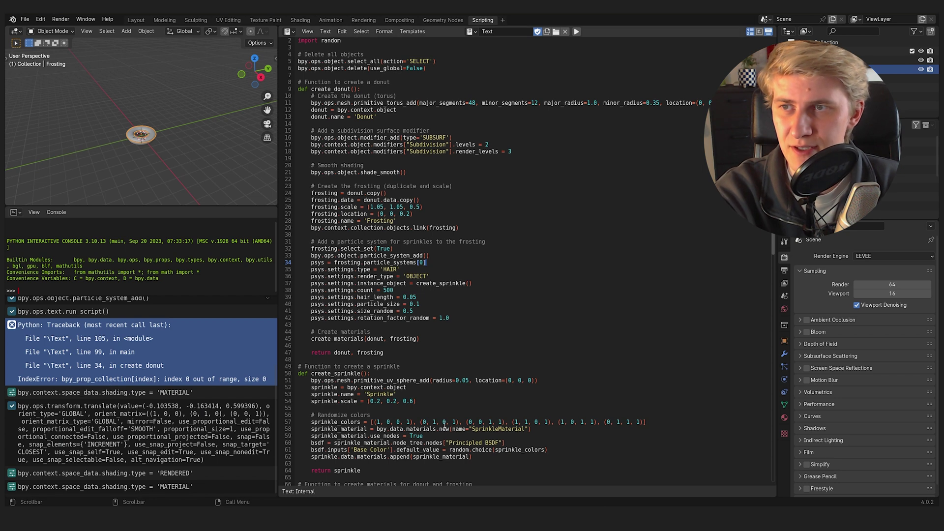
key(alt+Tab)
text(Python: Traceback (most recent call last):   File "\Text", line 105, in <module>   File "\Text", line 99, in main   File "\Text", line 34, in create_donut IndexError: bpy_prop_collection[index]: index 0 out of range, size 0)
key(Return)
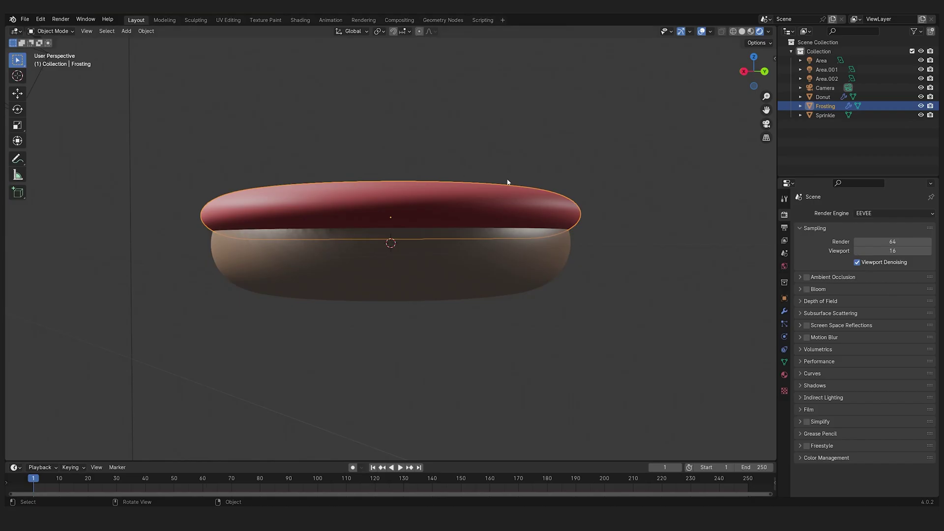
Step: In the Shading workspace, move the frosting's Principled BSDF node left
middle_drag(508, 182, 458, 233)
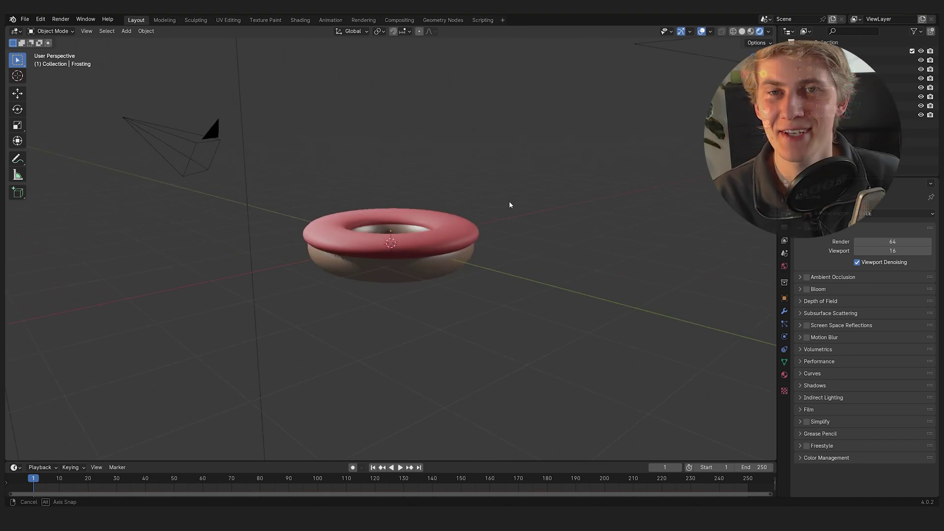
middle_drag(509, 201, 509, 156)
click(300, 19)
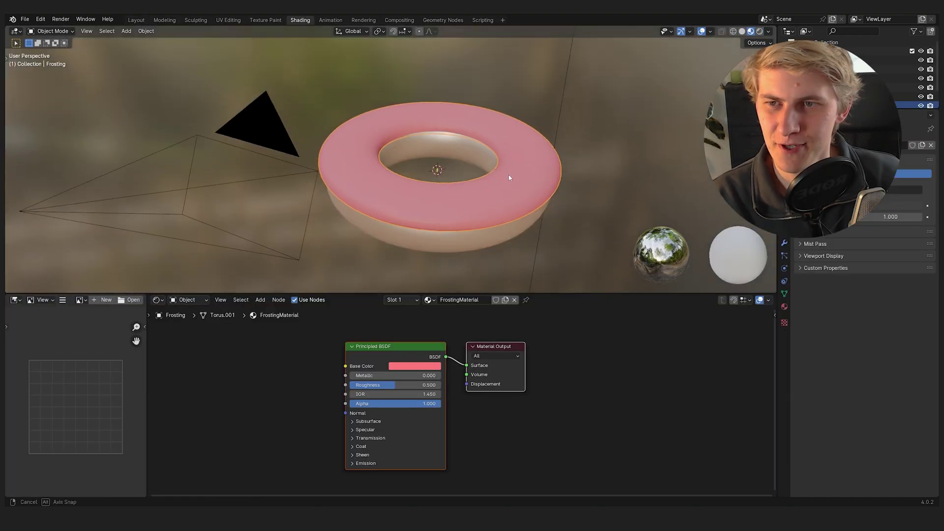
scroll(570, 368, up, 1)
drag(426, 340, 386, 336)
Step: Place the donut's Subsurface Scattering node beside the Mix Shader node
click(474, 220)
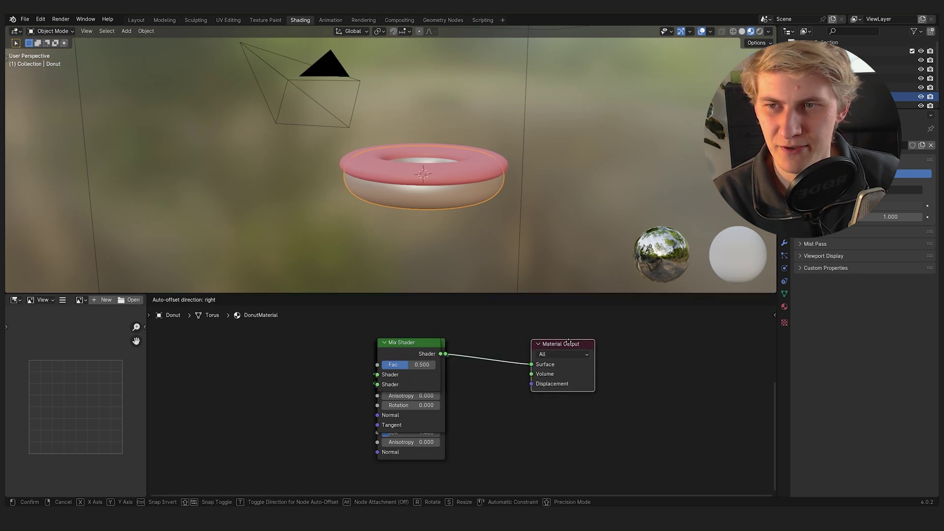
drag(568, 342, 382, 360)
right_click(415, 369)
scroll(430, 387, down, 2)
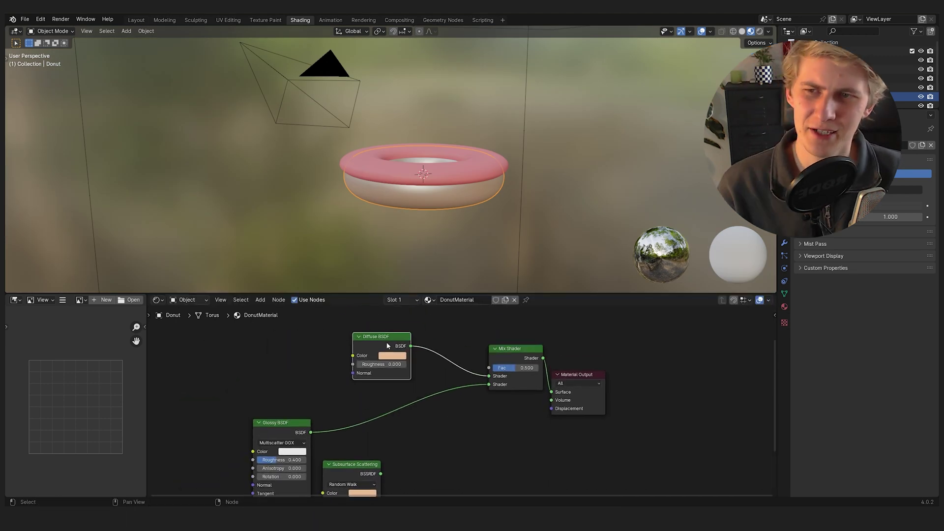
middle_drag(421, 432, 436, 403)
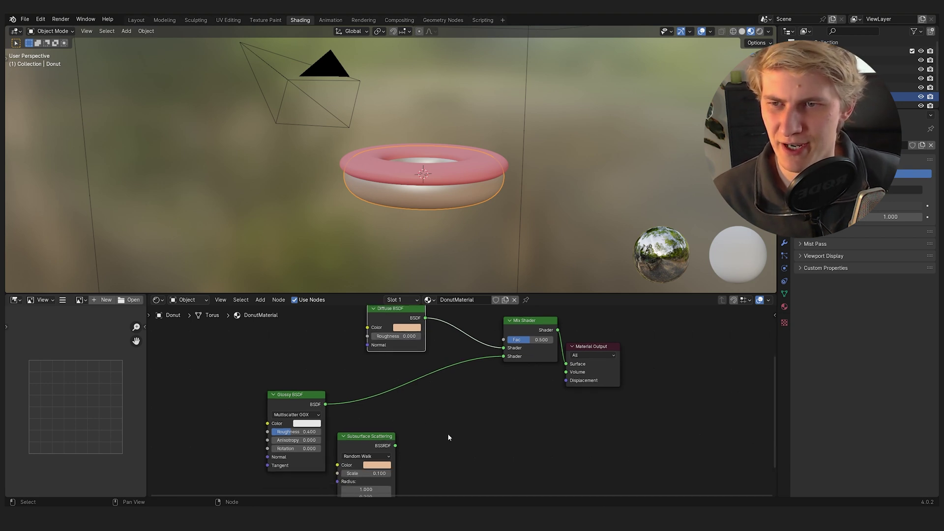
drag(381, 435, 484, 389)
scroll(482, 400, up, 1)
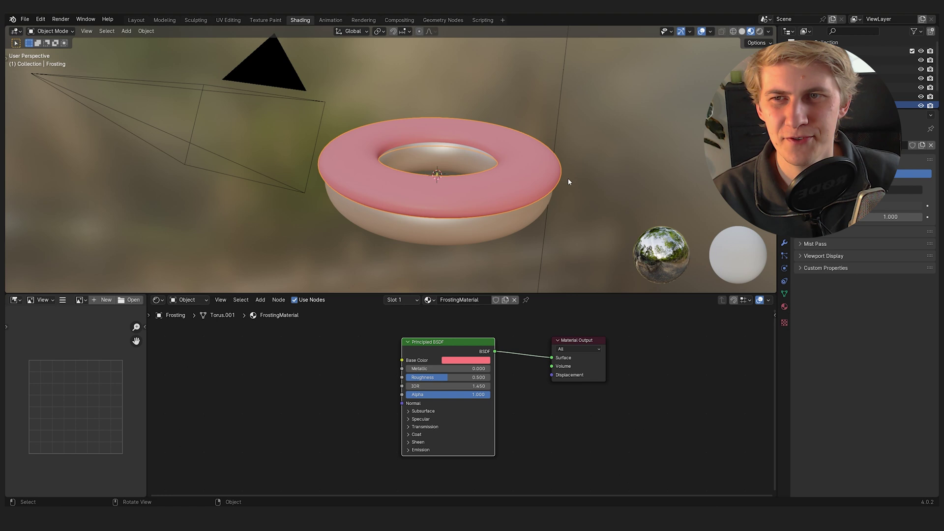
Step: Nudge the frosting's Principled BSDF node slightly
middle_drag(567, 178, 452, 189)
scroll(452, 189, up, 2)
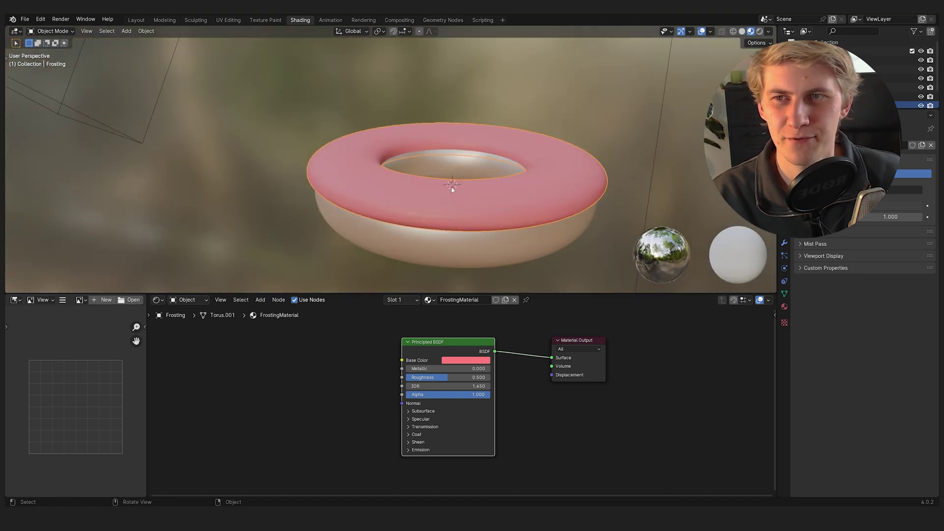
drag(441, 350, 443, 352)
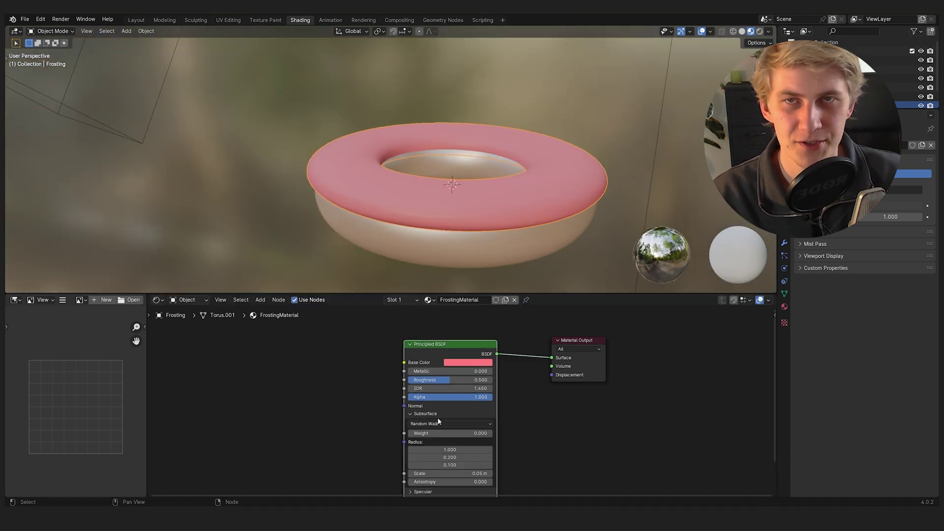
Step: Move the donut's Diffuse BSDF up-left, Glossy BSDF down and Subsurface Scattering right
click(480, 254)
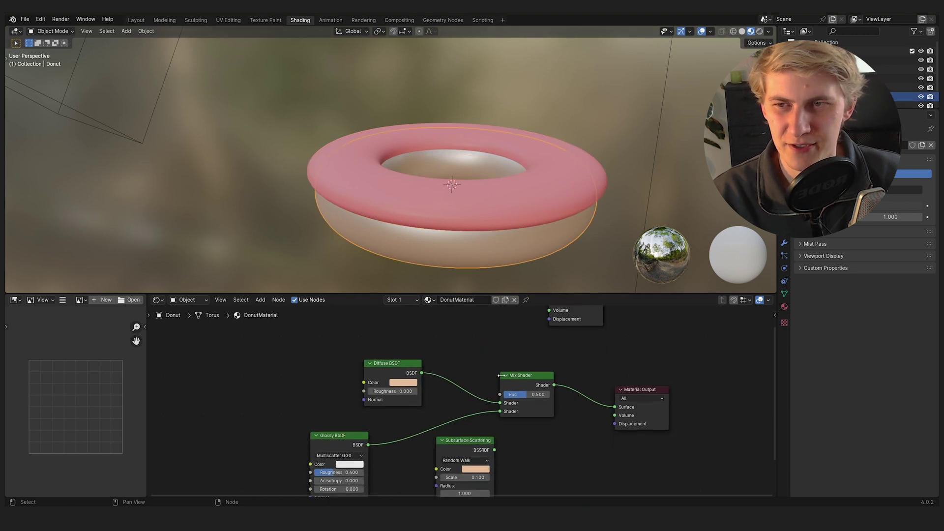
scroll(423, 363, up, 2)
middle_drag(423, 363, 444, 390)
drag(404, 344, 383, 325)
middle_drag(442, 381, 472, 324)
drag(387, 366, 387, 378)
middle_drag(618, 311, 523, 300)
drag(476, 364, 522, 369)
scroll(580, 399, down, 2)
scroll(606, 416, up, 1)
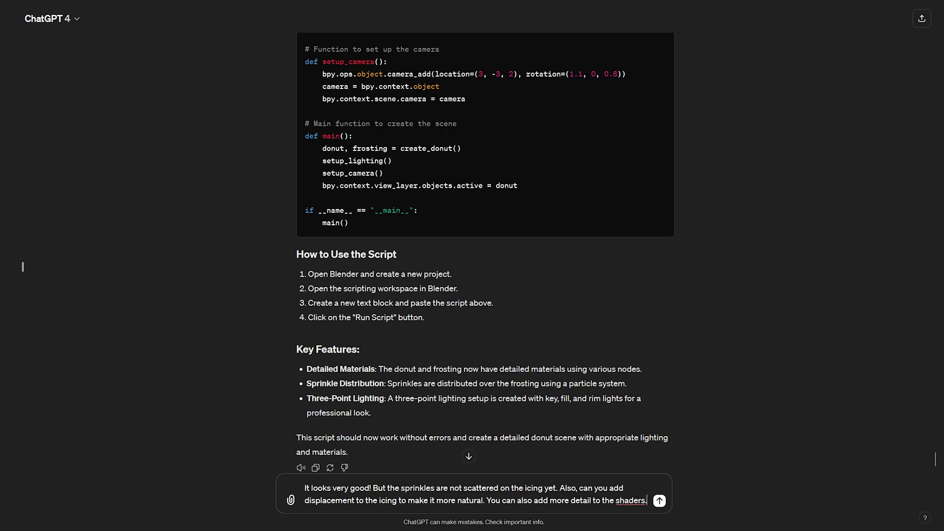
Step: Send ChatGPT the request for scattered sprinkles, icing displacement and more detailed shaders
click(658, 501)
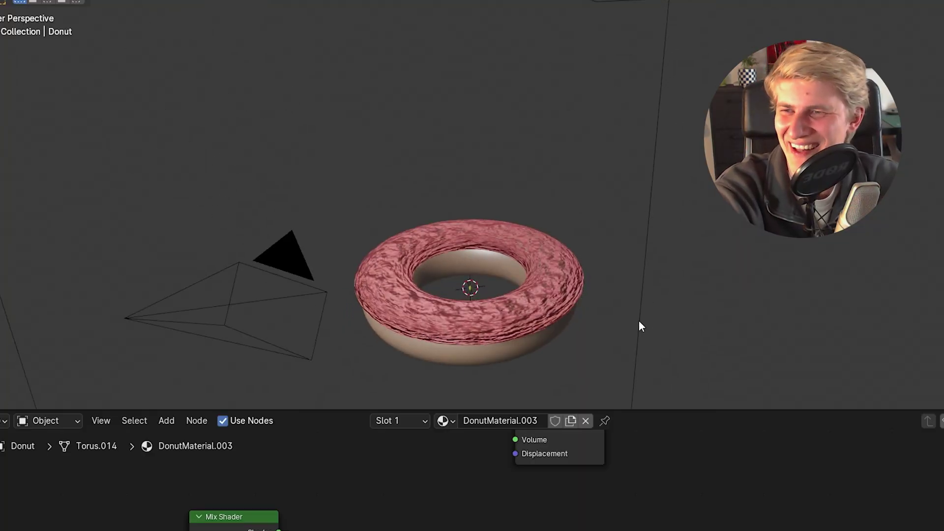
Step: Raise the sprinkle particles' render Scale to 21.310 and orbit to inspect the donut
scroll(637, 319, down, 3)
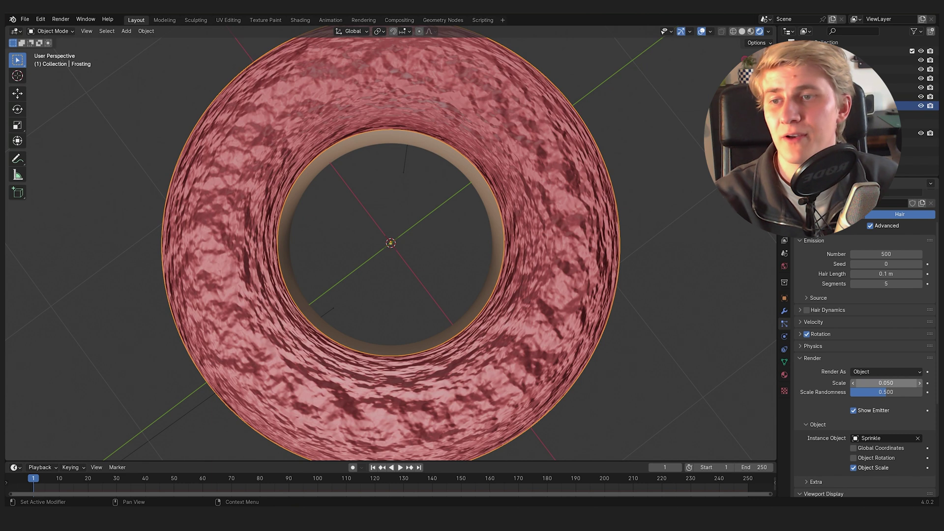
drag(887, 383, 910, 382)
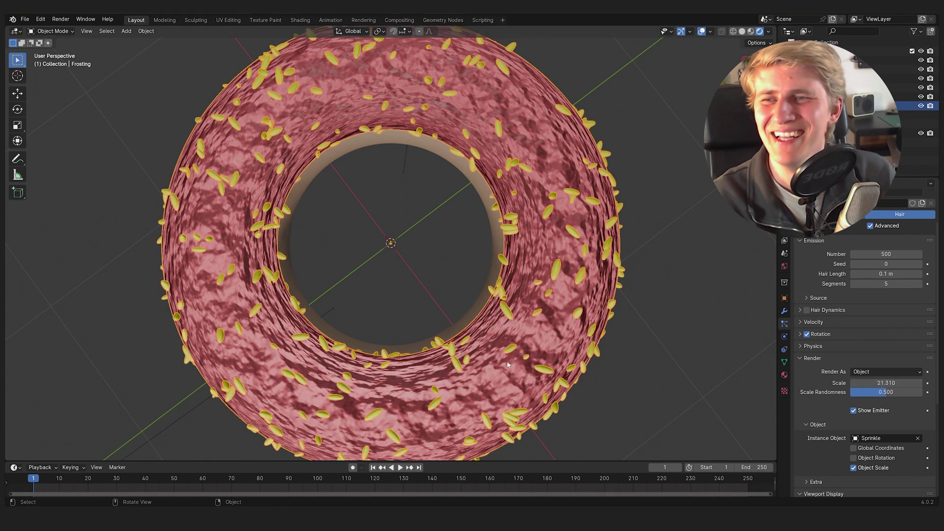
scroll(597, 332, down, 2)
scroll(596, 332, up, 3)
middle_drag(597, 332, 569, 280)
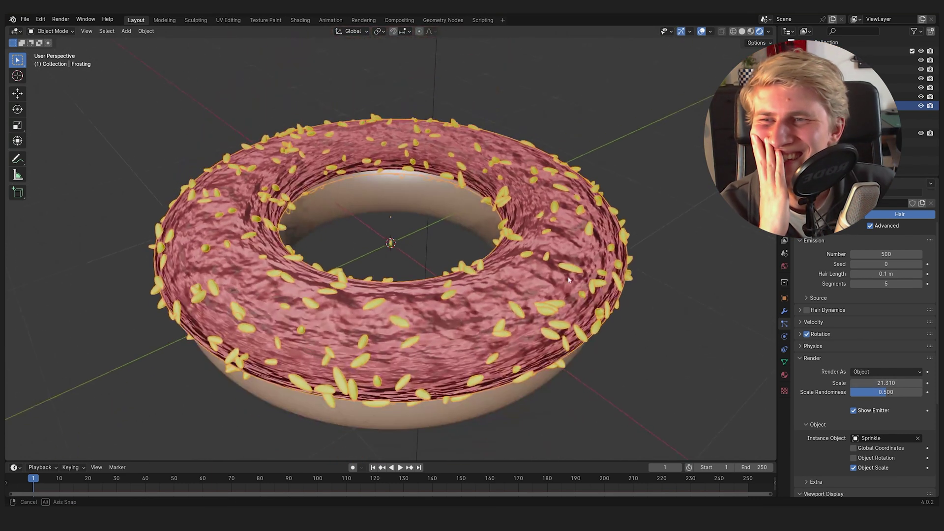
scroll(597, 216, down, 4)
middle_drag(596, 216, 570, 204)
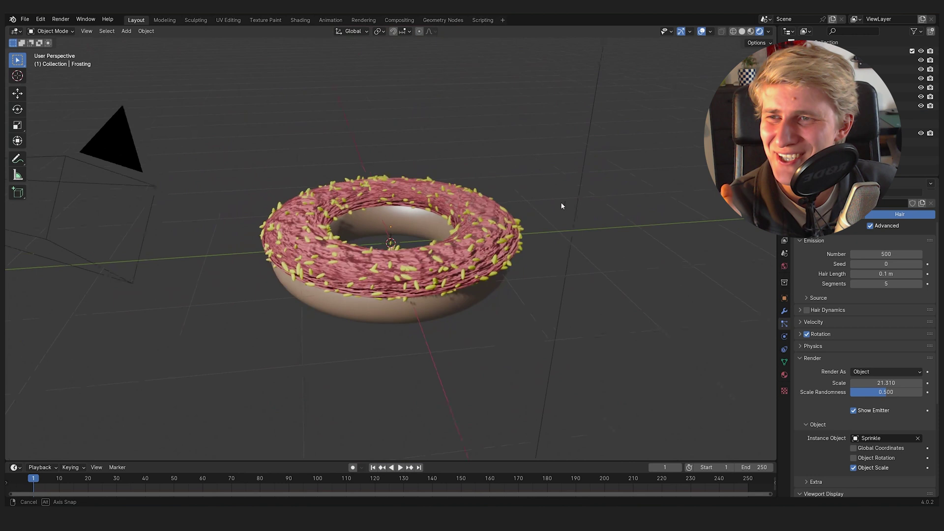
middle_drag(562, 205, 551, 268)
scroll(388, 219, up, 2)
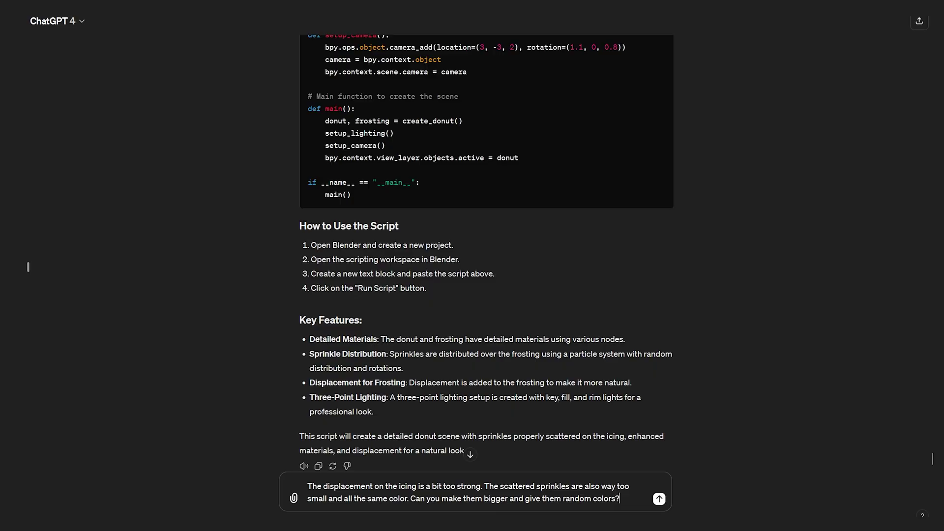
Step: Send ChatGPT the request for weaker icing displacement and bigger, randomly coloured sprinkles
click(658, 499)
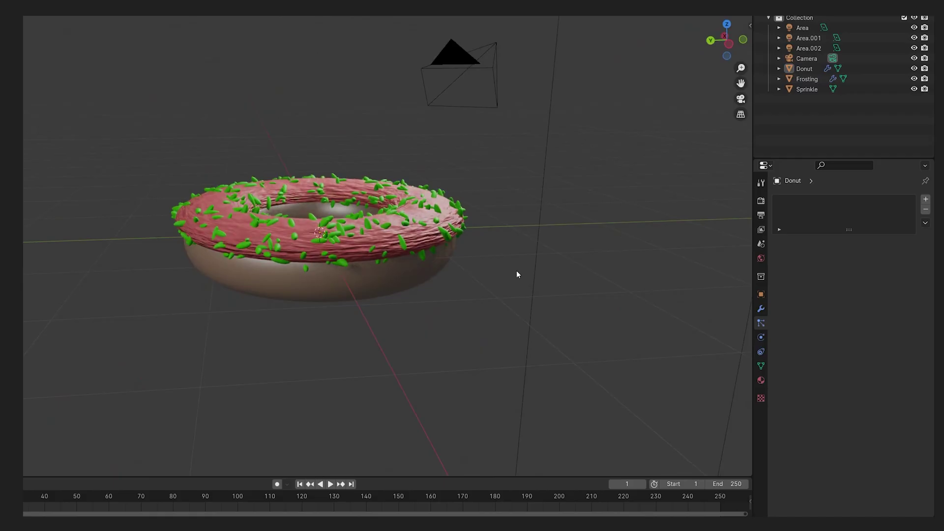
middle_drag(516, 270, 370, 263)
scroll(379, 222, down, 5)
middle_drag(386, 188, 281, 290)
scroll(382, 238, up, 5)
Step: Make the selected camera the active camera via View > Cameras to frame the donut
scroll(493, 142, down, 3)
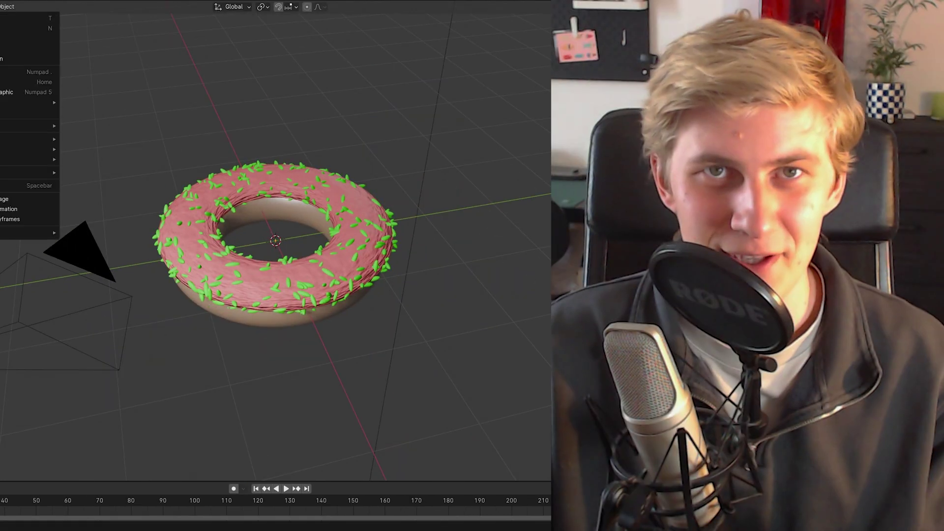
mouse_move(29, 126)
click(113, 126)
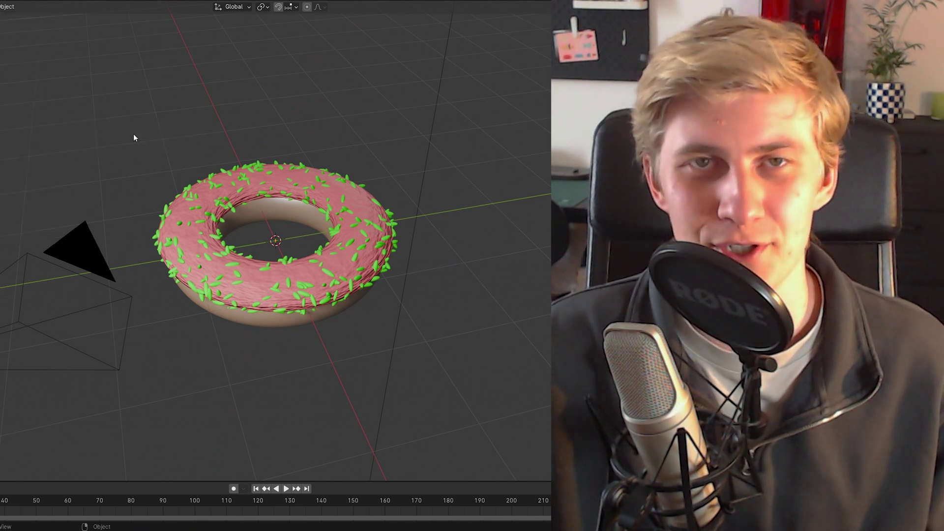
scroll(402, 311, up, 2)
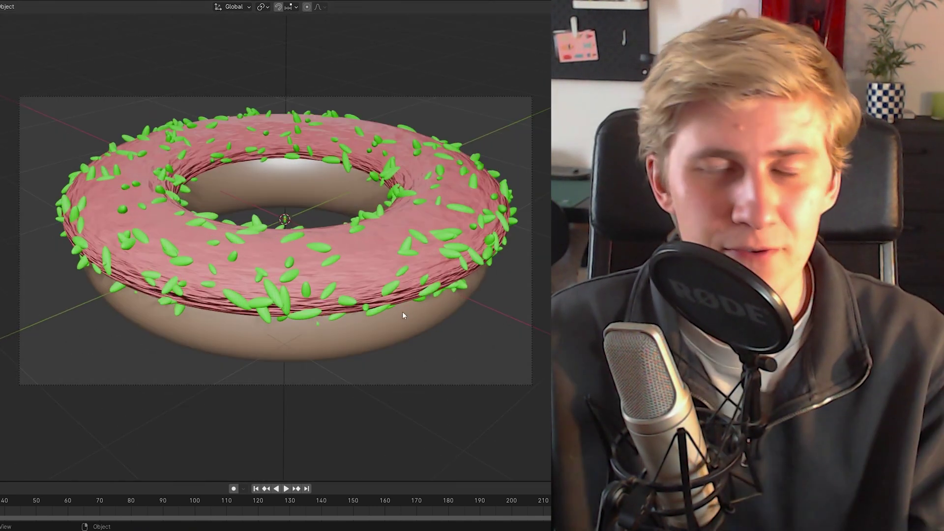
scroll(402, 312, down, 1)
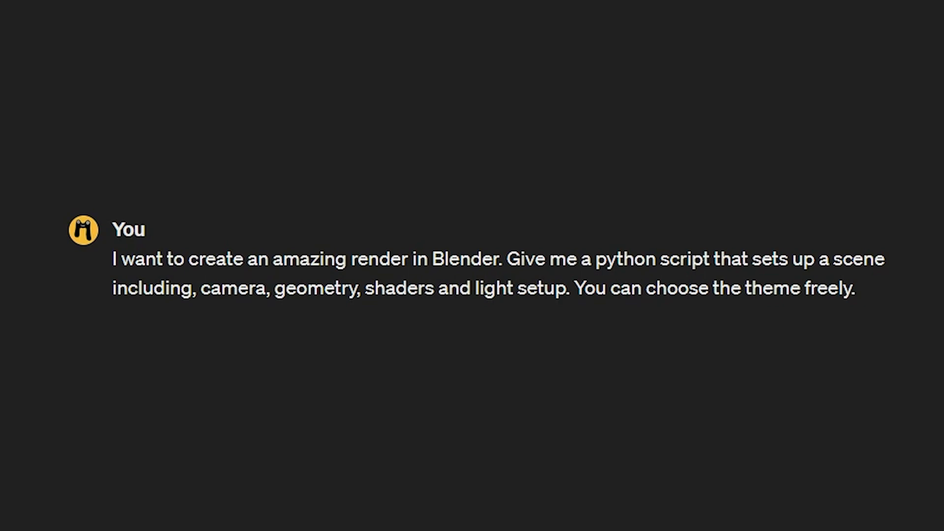
middle_click(929, 285)
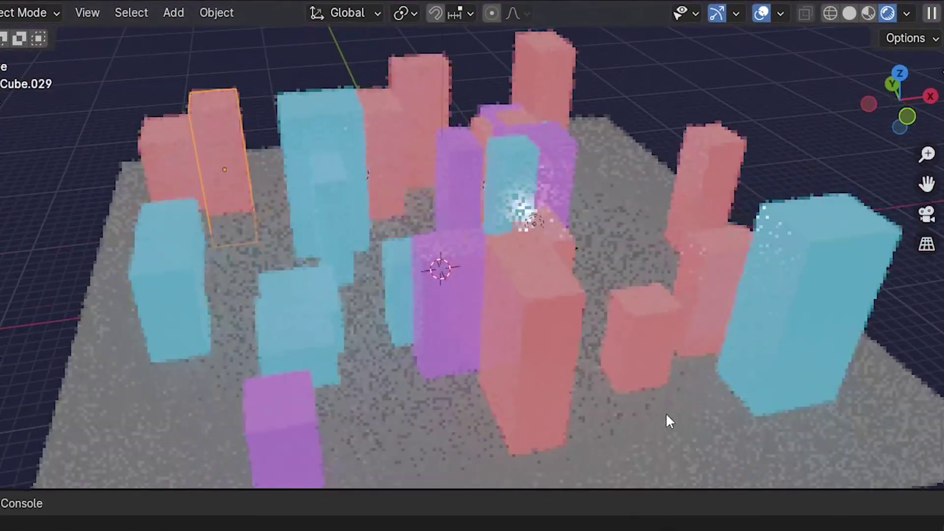
Step: Orbit around the generated striped neon city down to a top-down view
middle_drag(666, 412, 407, 260)
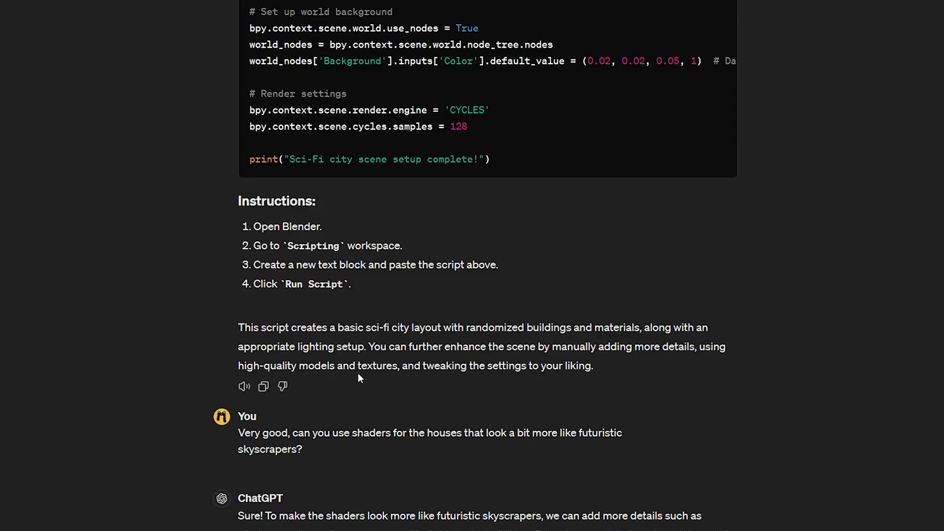
scroll(358, 373, down, 4)
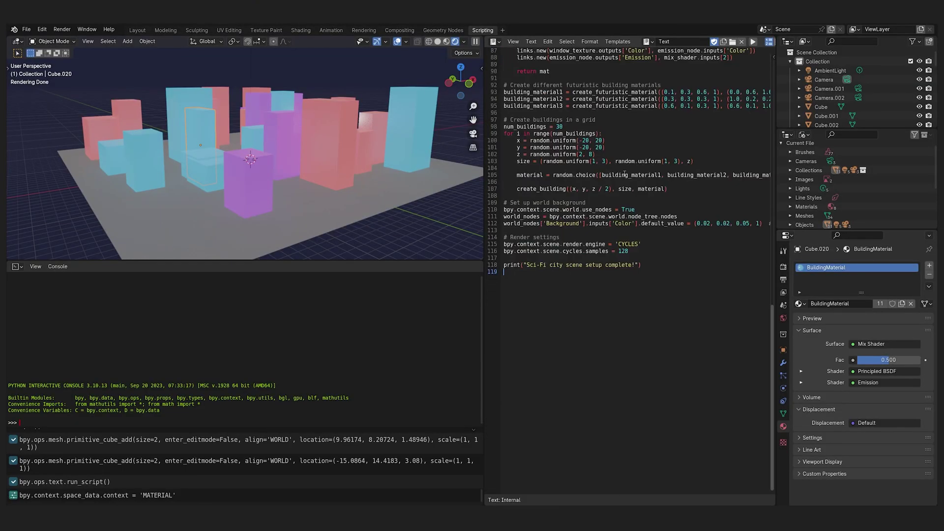
middle_drag(328, 205, 383, 194)
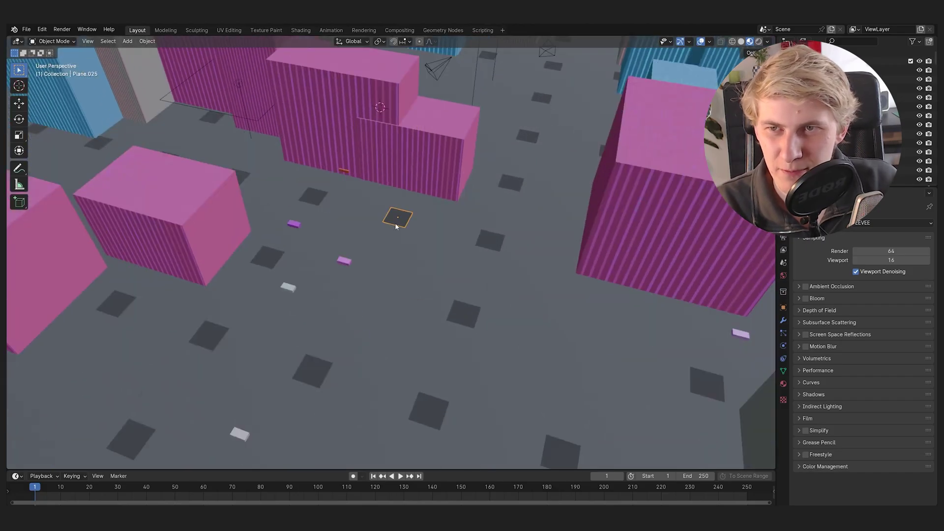
scroll(484, 238, down, 3)
scroll(494, 234, down, 2)
middle_drag(494, 234, 487, 320)
scroll(487, 335, up, 5)
Step: Scale the small plane along Y into a long road strip through the city
key(s)
key(y)
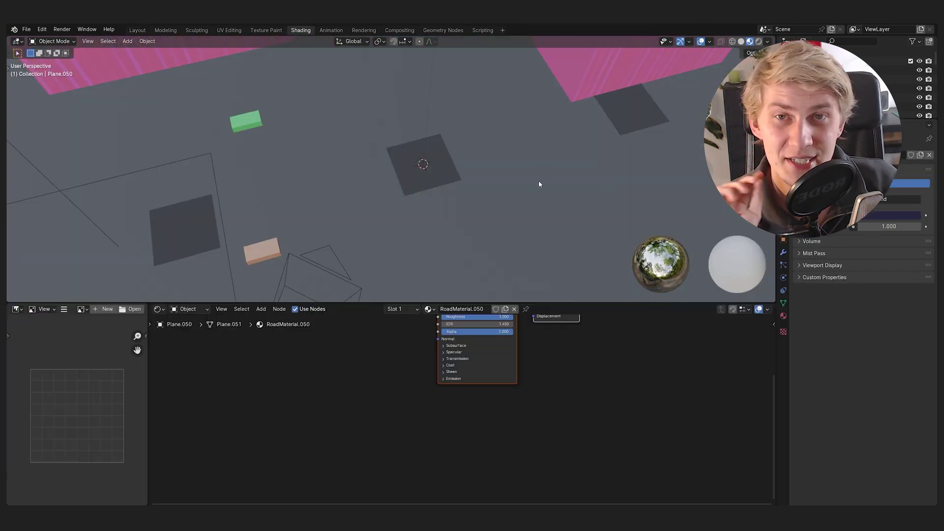
middle_drag(615, 80, 498, 131)
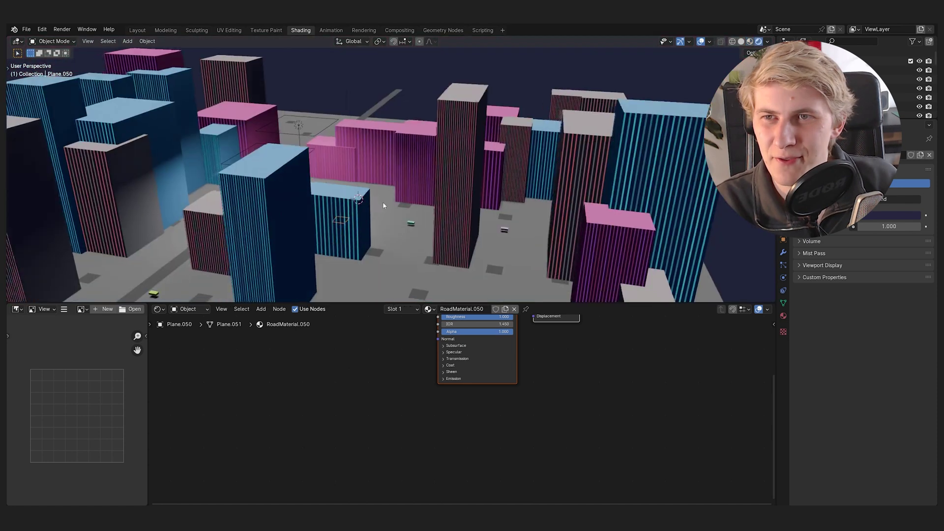
scroll(422, 186, up, 5)
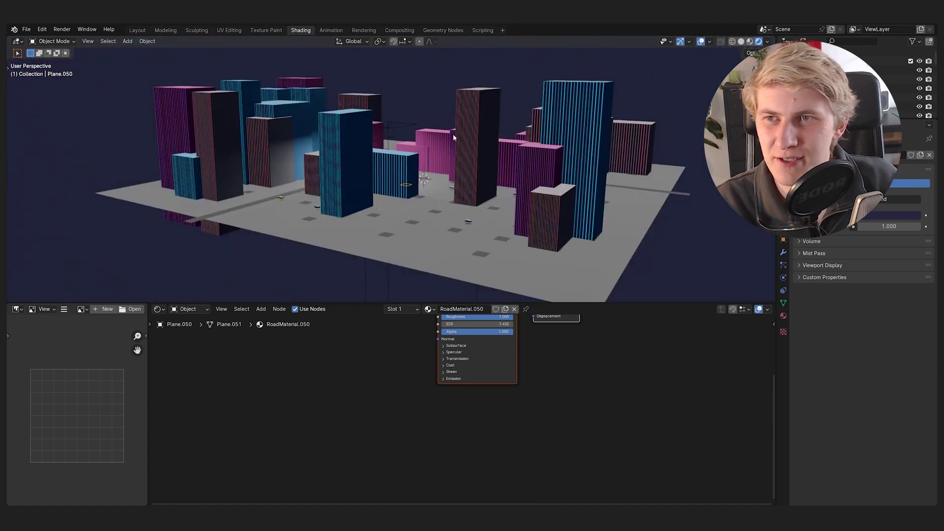
middle_drag(454, 137, 511, 153)
Step: Select a skyscraper to show FuturisticMaterial.001's nodes, then orbit around the city
click(591, 147)
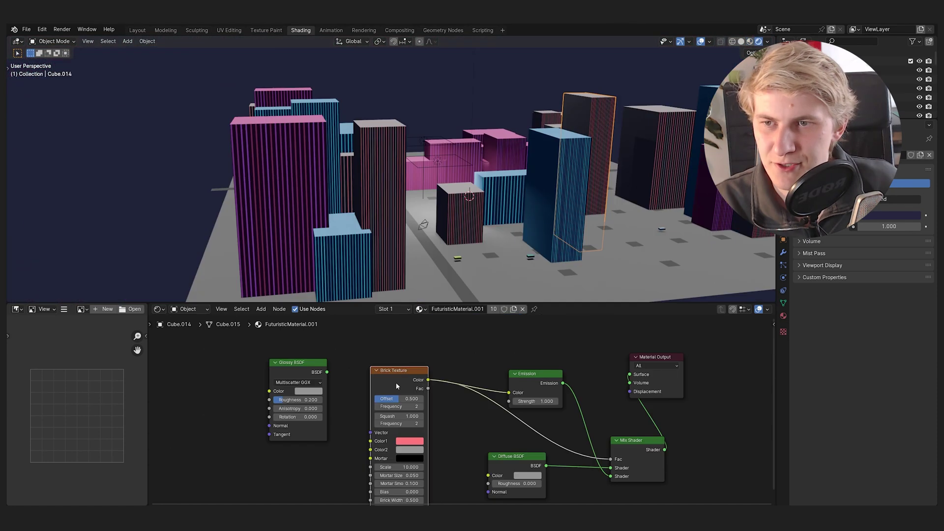
scroll(450, 387, up, 2)
middle_drag(378, 212, 344, 213)
scroll(370, 171, up, 3)
scroll(372, 206, down, 5)
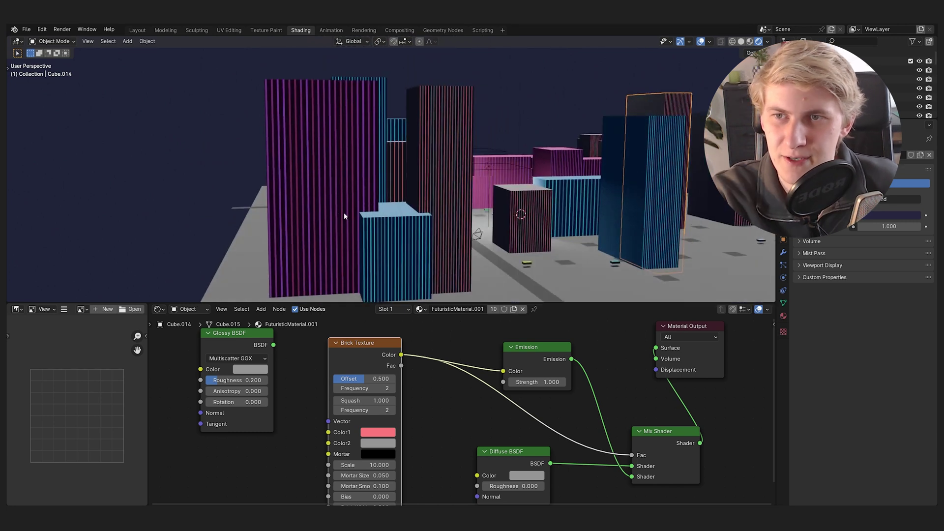
middle_drag(483, 150, 543, 176)
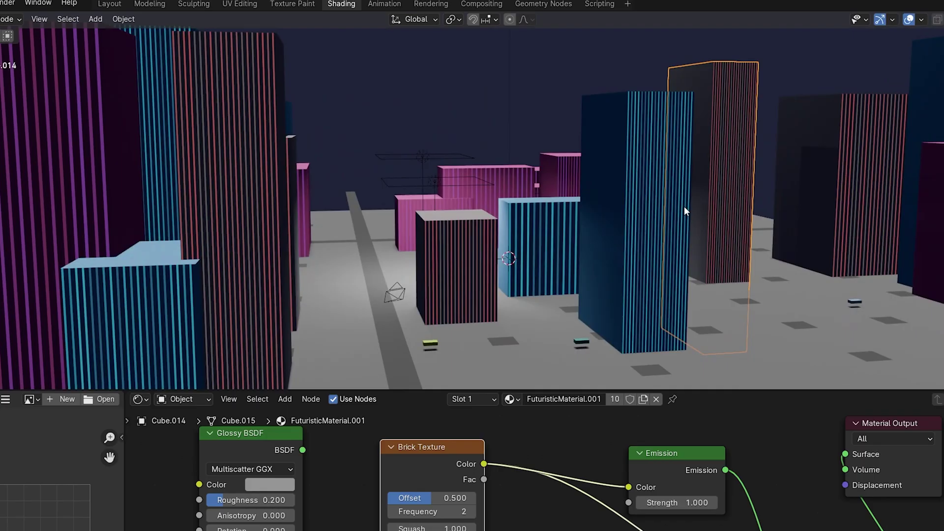
middle_drag(684, 206, 511, 187)
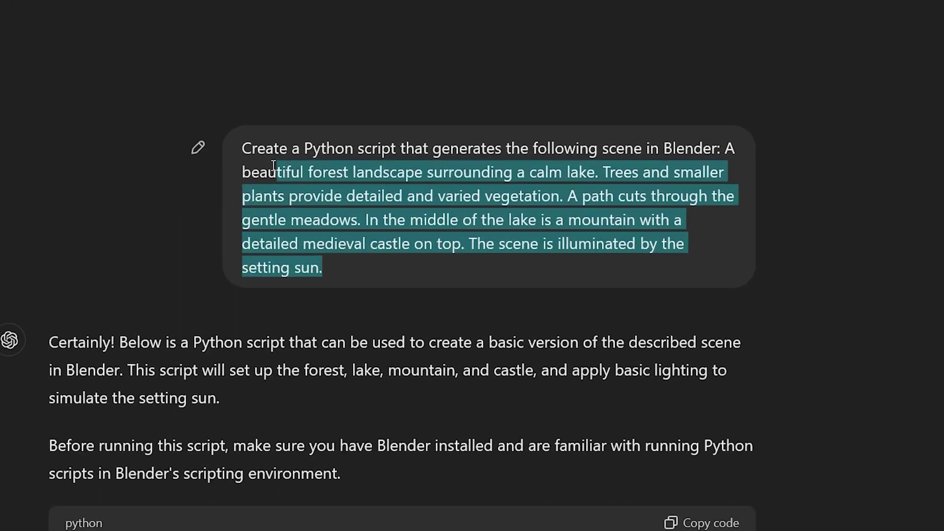
Step: Select the scene description text in the earlier ChatGPT prompt
drag(274, 165, 251, 140)
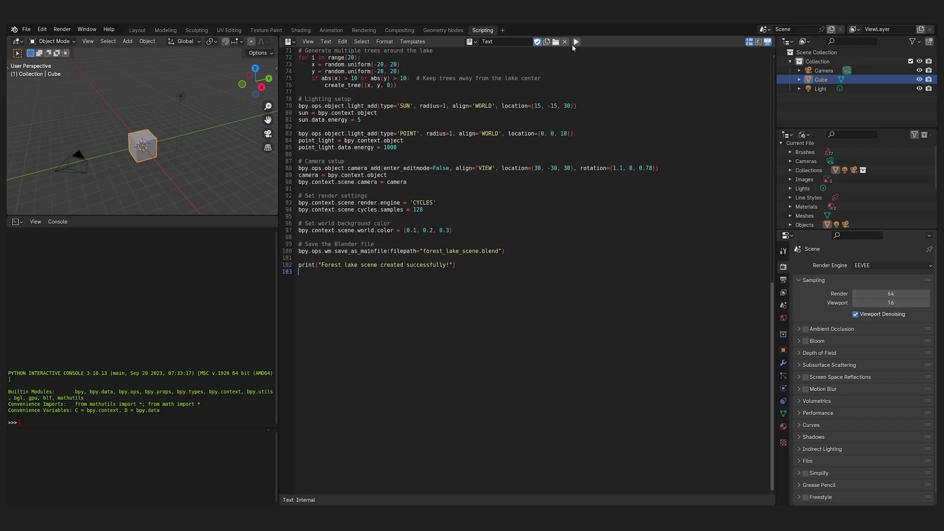
Step: Run the forest lake script, building the displaced Terrain and Lake plane before it stops on a 'Transmission' KeyError
click(576, 42)
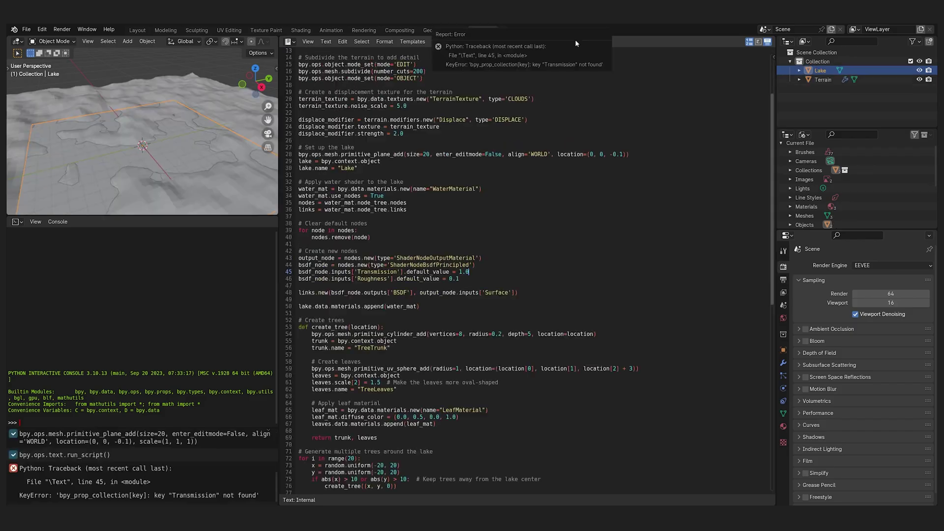